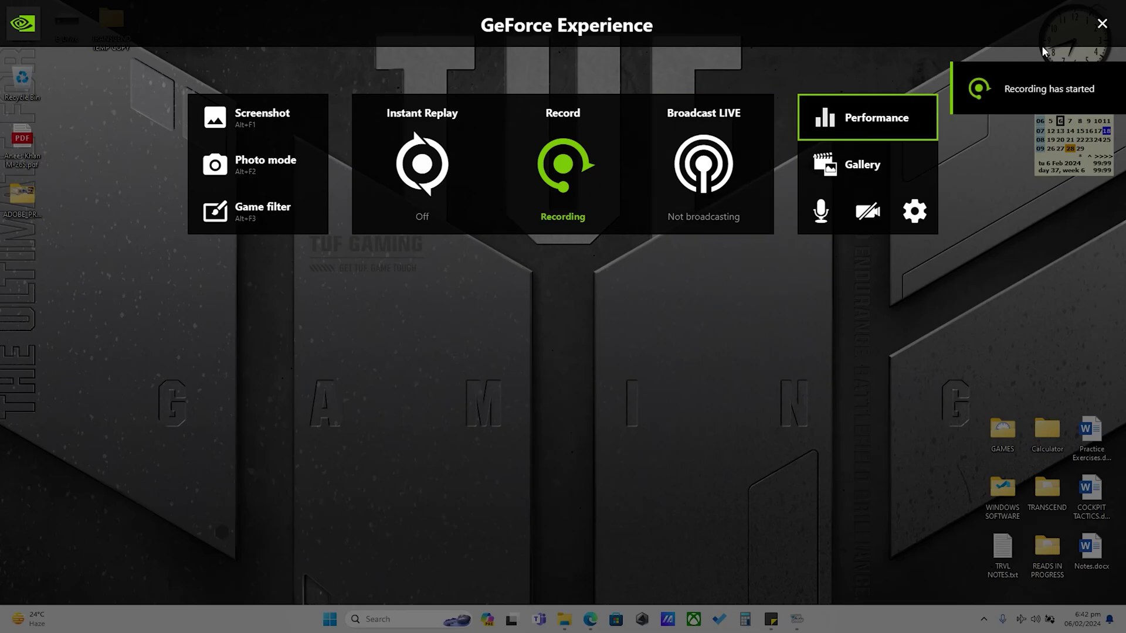
# - Close the recording overlay, switch to Microsoft Edge and search the web for "fs2ff" in a new tab
pyautogui.click(1101, 25)
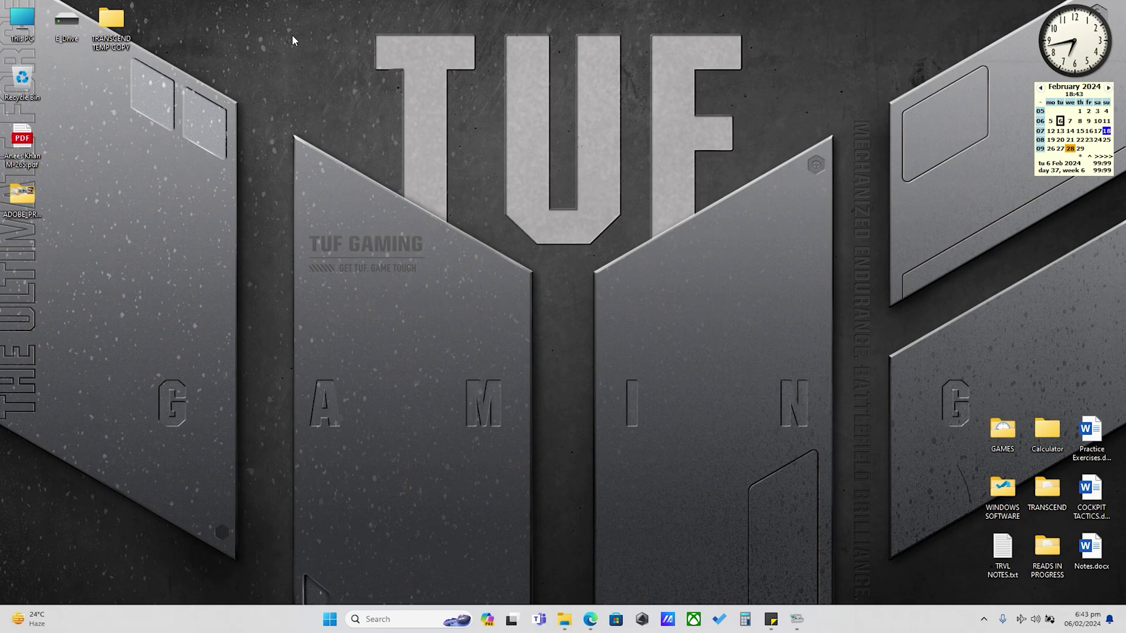
pyautogui.click(590, 619)
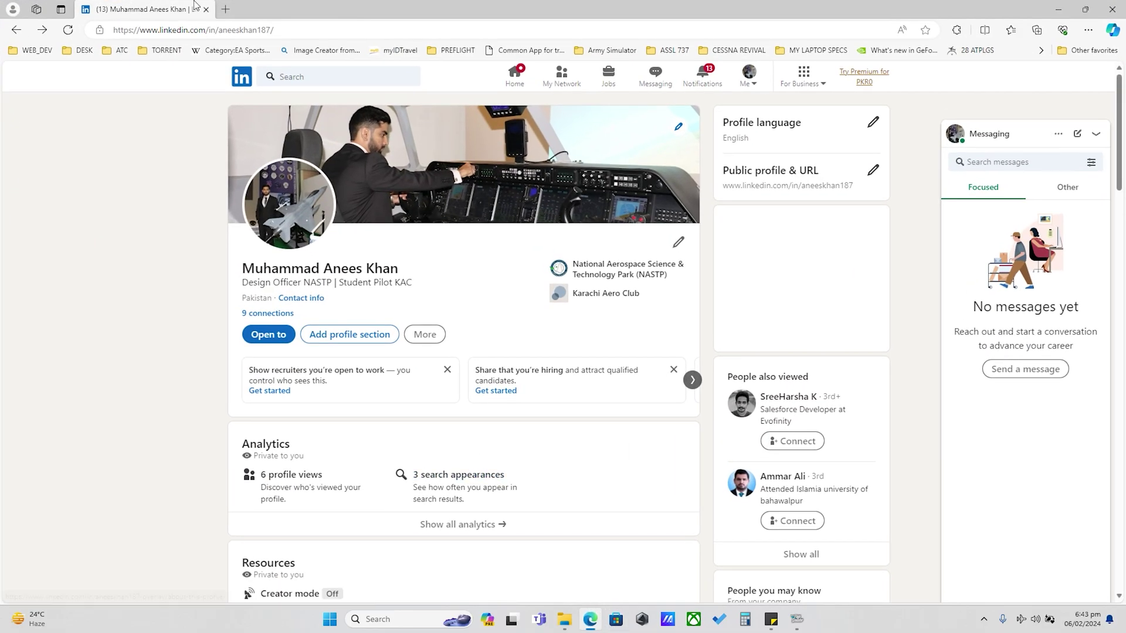
pyautogui.click(225, 9)
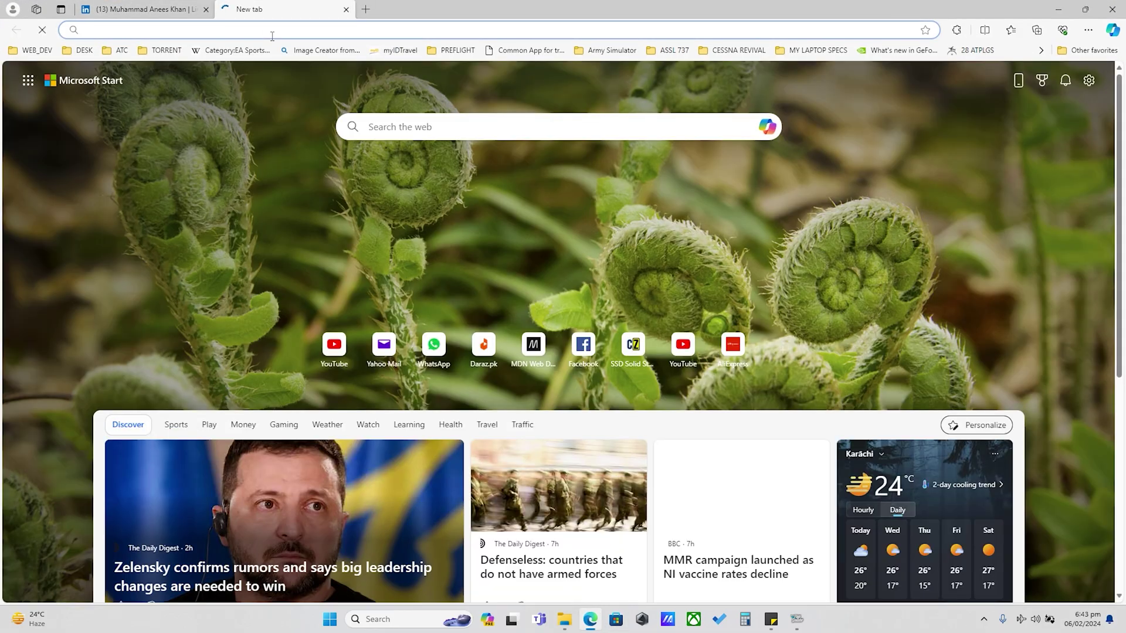
pyautogui.write('f')
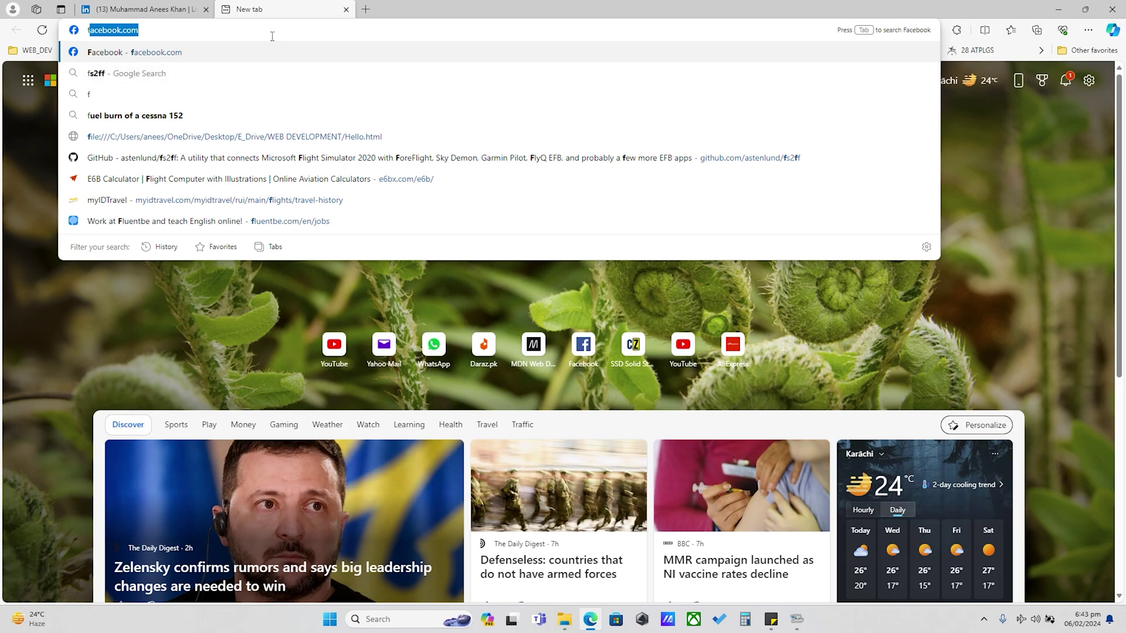
pyautogui.write('s2ff')
pyautogui.press('Return')
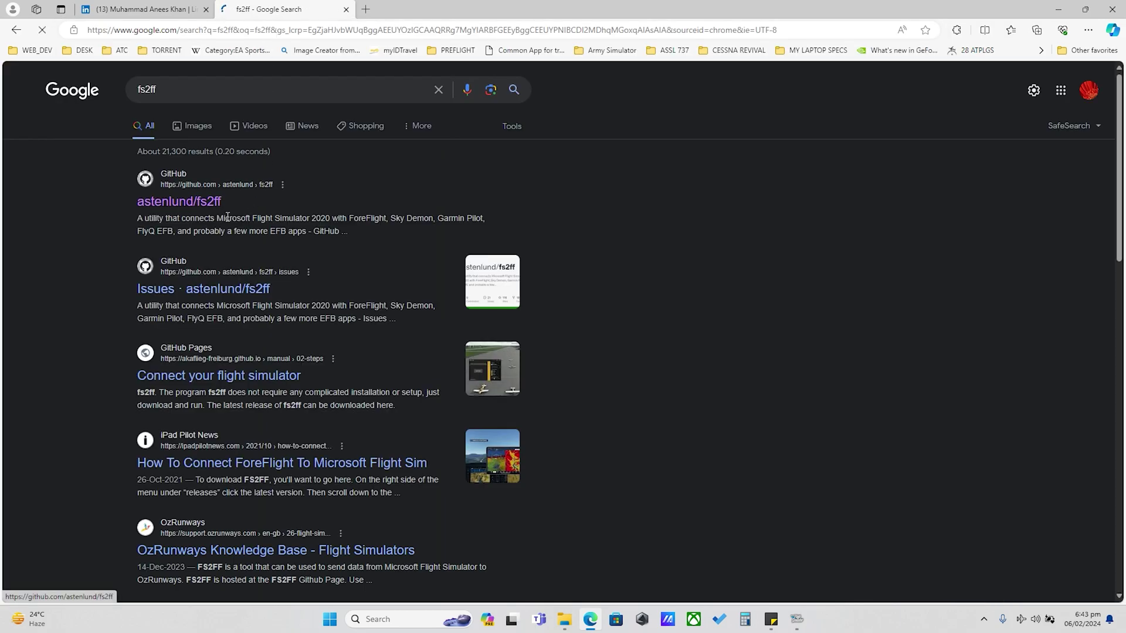
# - Open the astenlund/fs2ff GitHub repository and follow the latest release link in the README's usage instructions
pyautogui.click(227, 215)
pyautogui.scroll(-5, 557, 243)
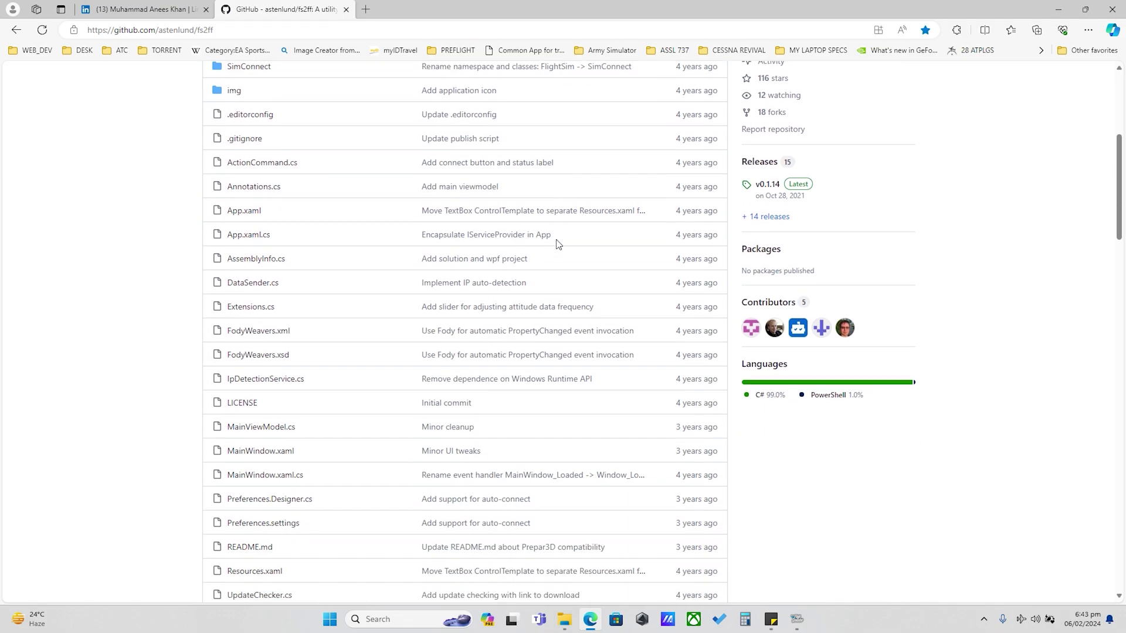
pyautogui.scroll(-20, 558, 243)
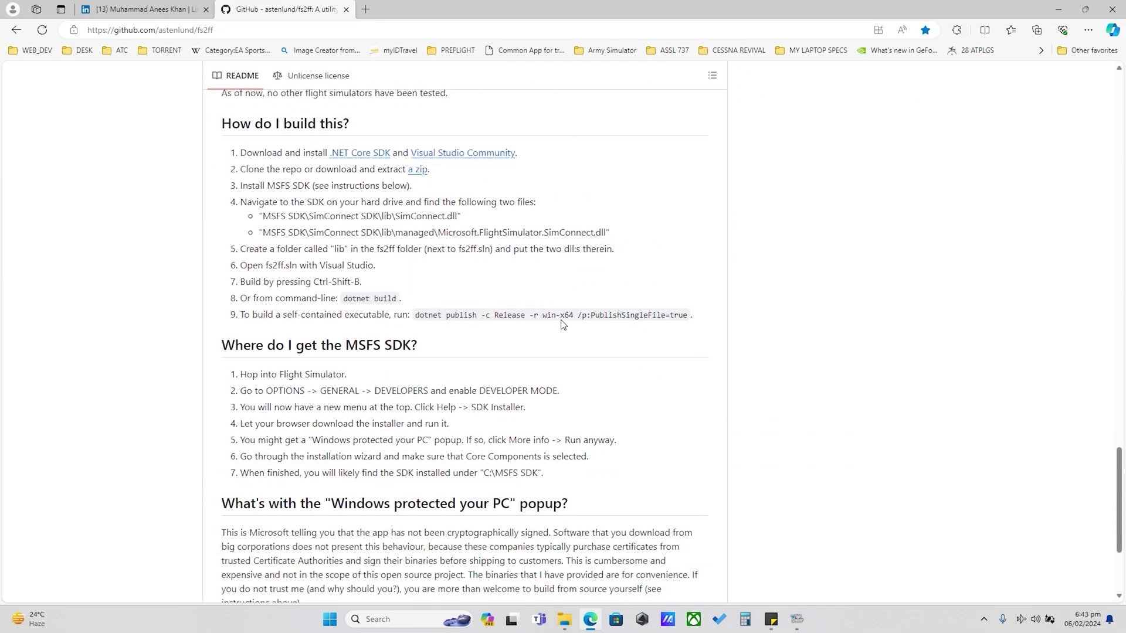
pyautogui.scroll(15, 561, 324)
pyautogui.scroll(-12, 557, 329)
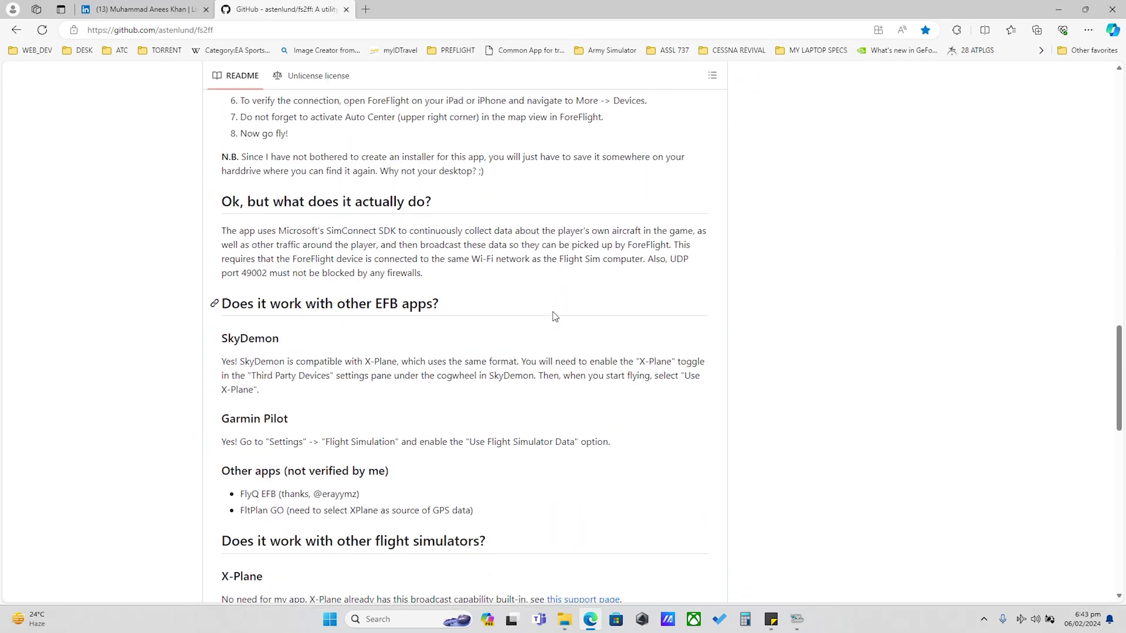
pyautogui.scroll(4, 555, 317)
pyautogui.click(588, 272)
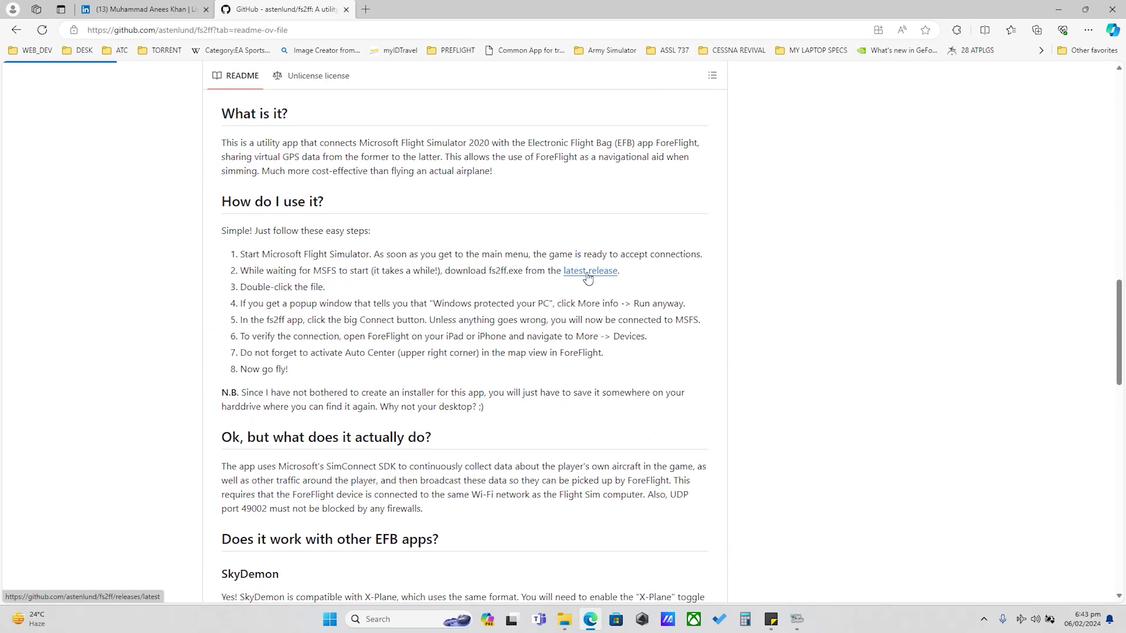
# - Download fs2ff.exe from the release assets, run it from the Downloads folder and minimise the browser and folder windows
pyautogui.scroll(-4, 526, 304)
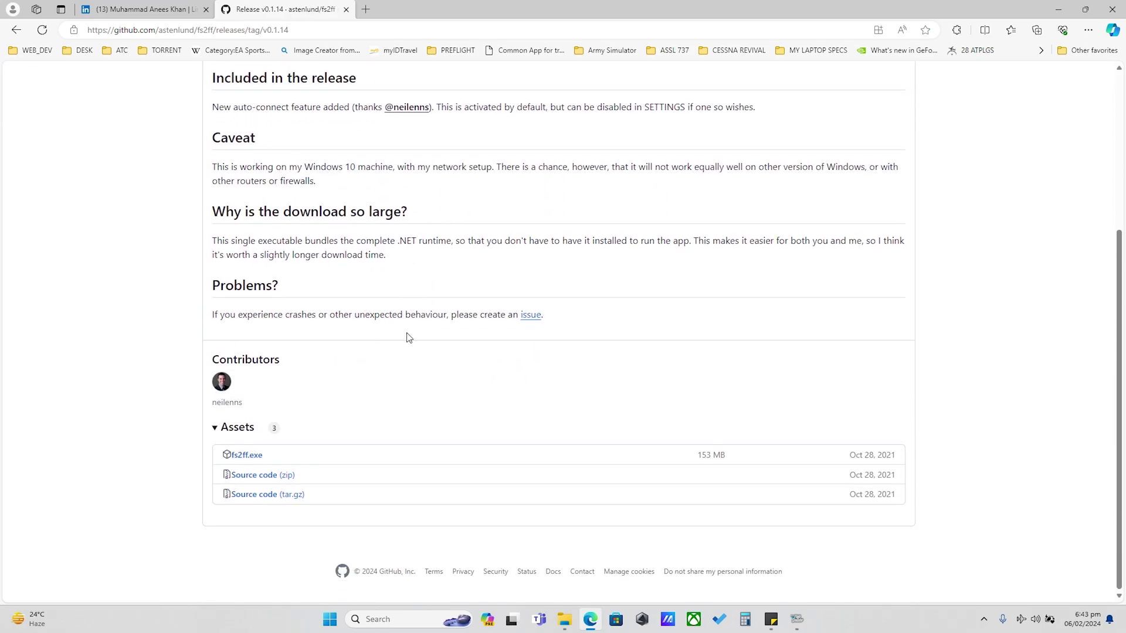
pyautogui.click(251, 459)
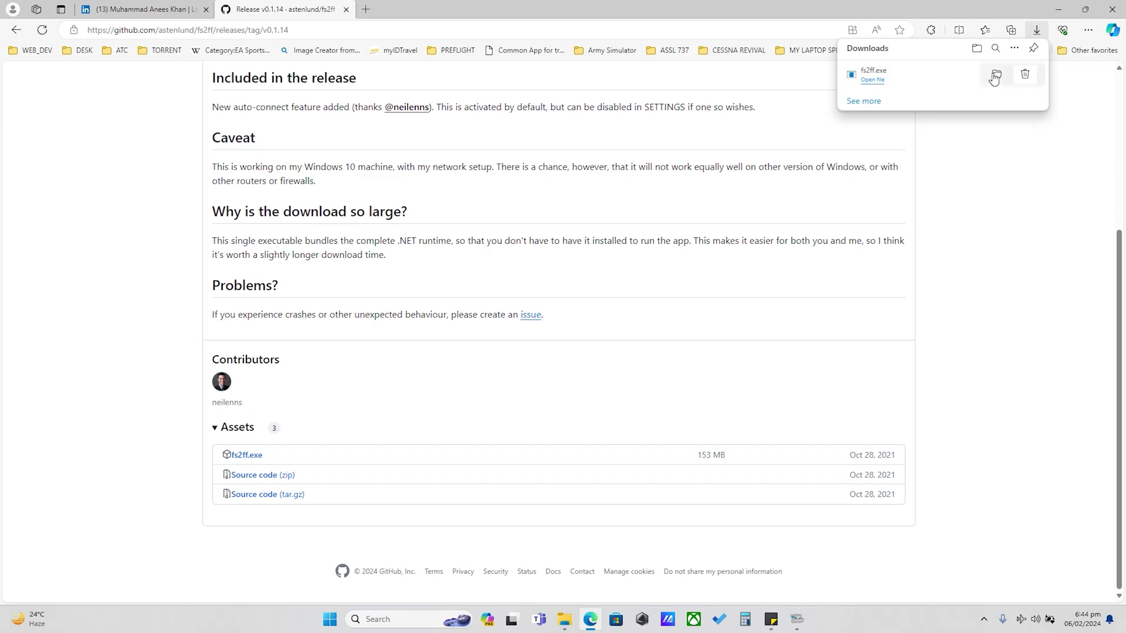
pyautogui.click(995, 77)
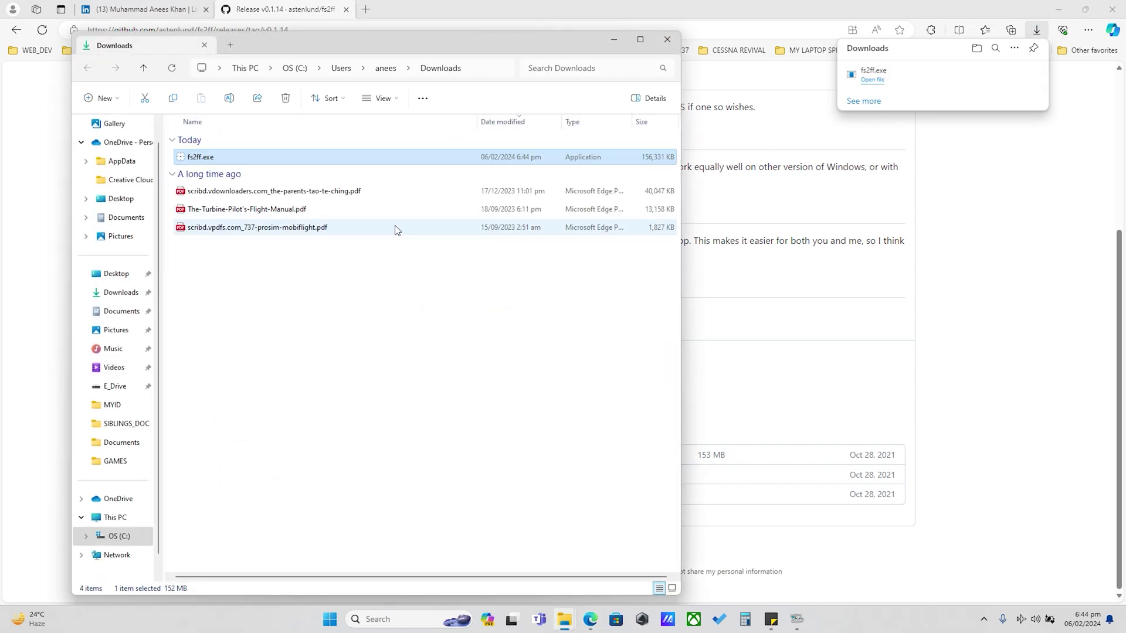
pyautogui.doubleClick(229, 156)
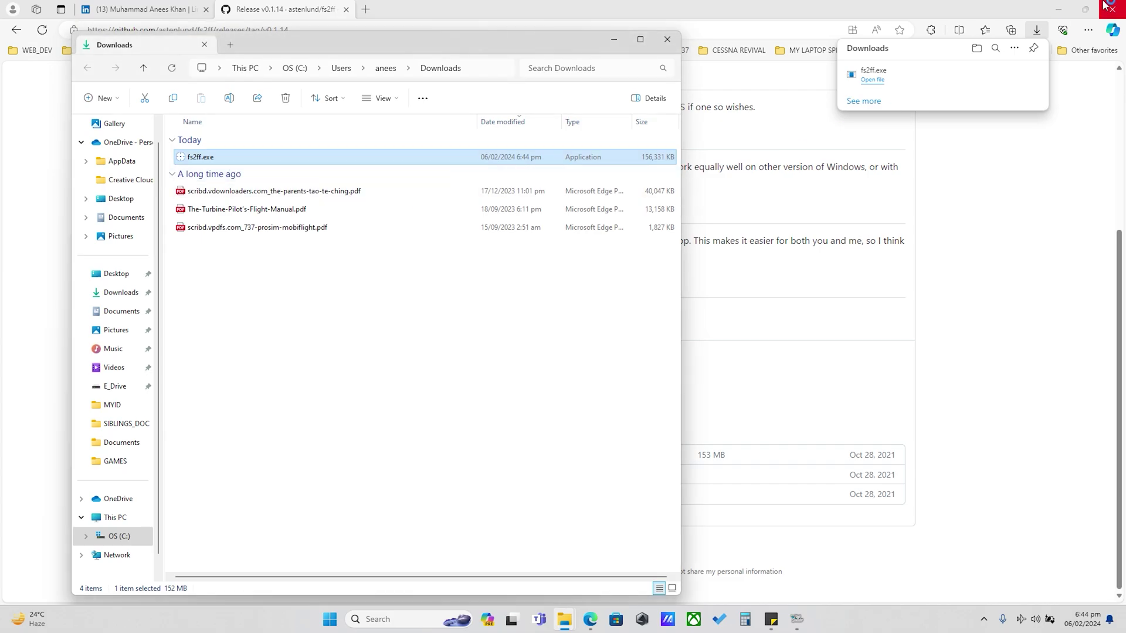
pyautogui.click(1063, 7)
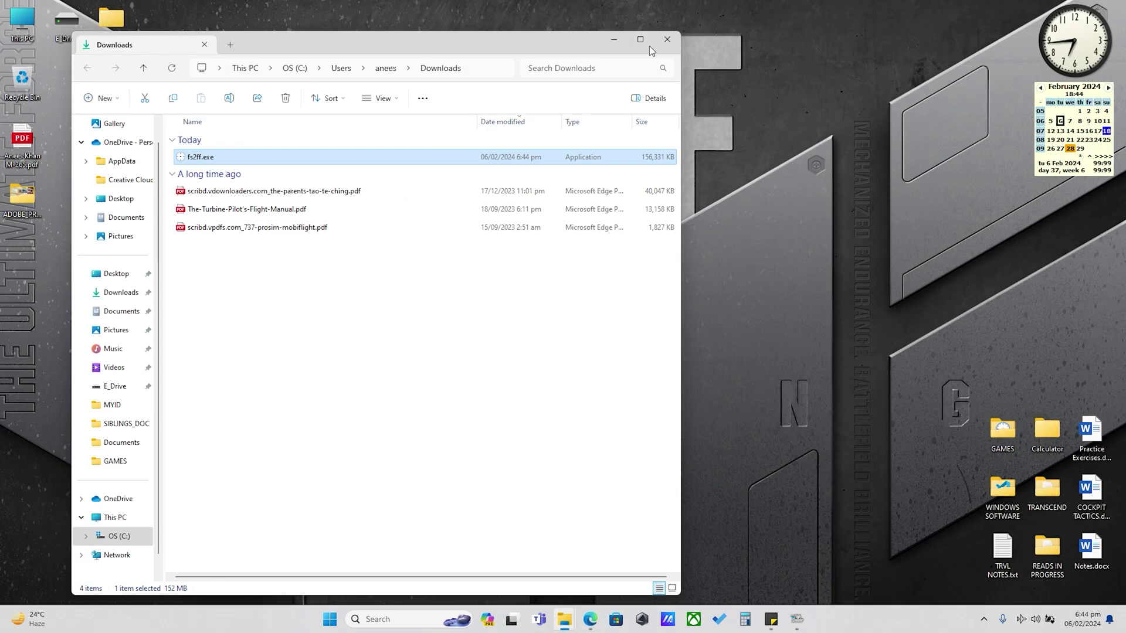
pyautogui.click(611, 41)
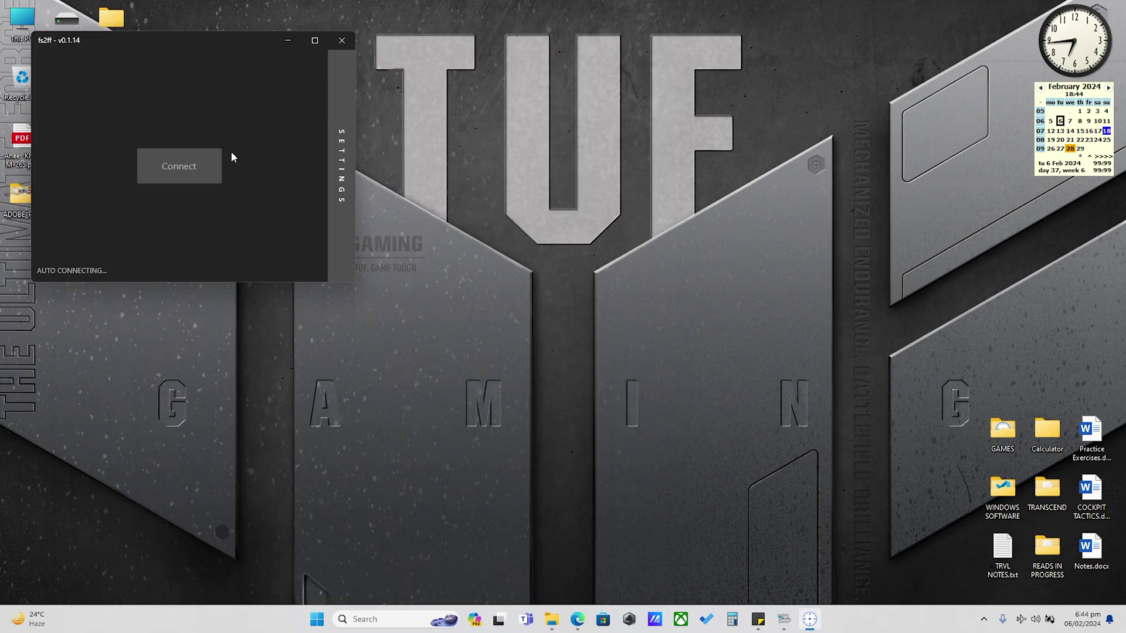
# - Open the fs2ff settings, check the device IP against the address in the phone's X-Plane Connector, and minimise the window
pyautogui.click(343, 153)
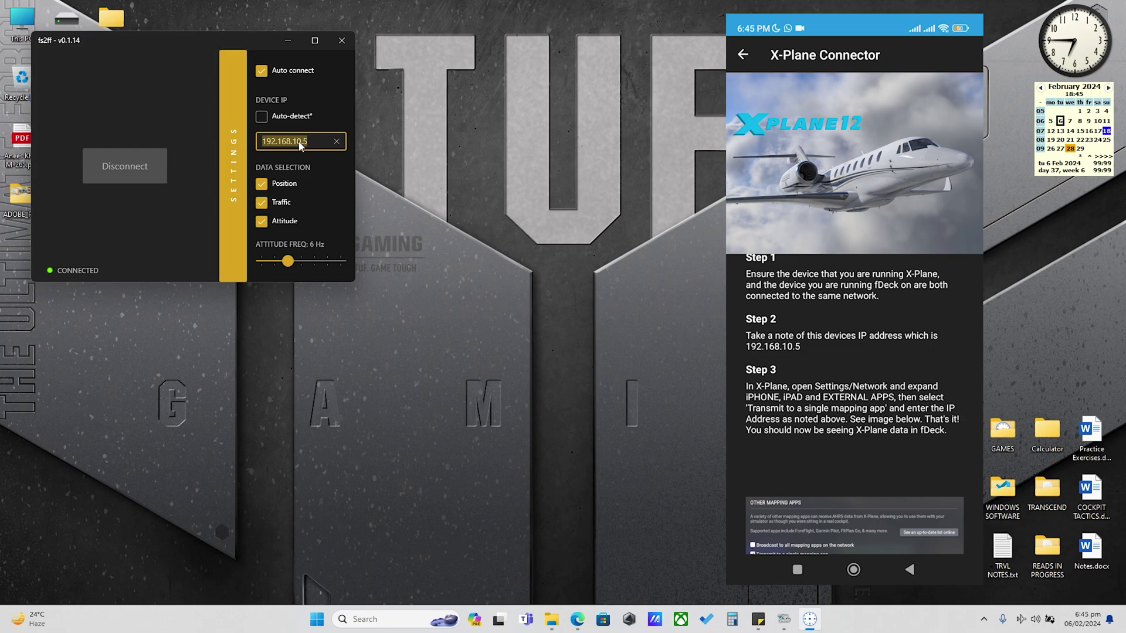
pyautogui.moveTo(310, 141); pyautogui.dragTo(256, 146)
pyautogui.click(289, 41)
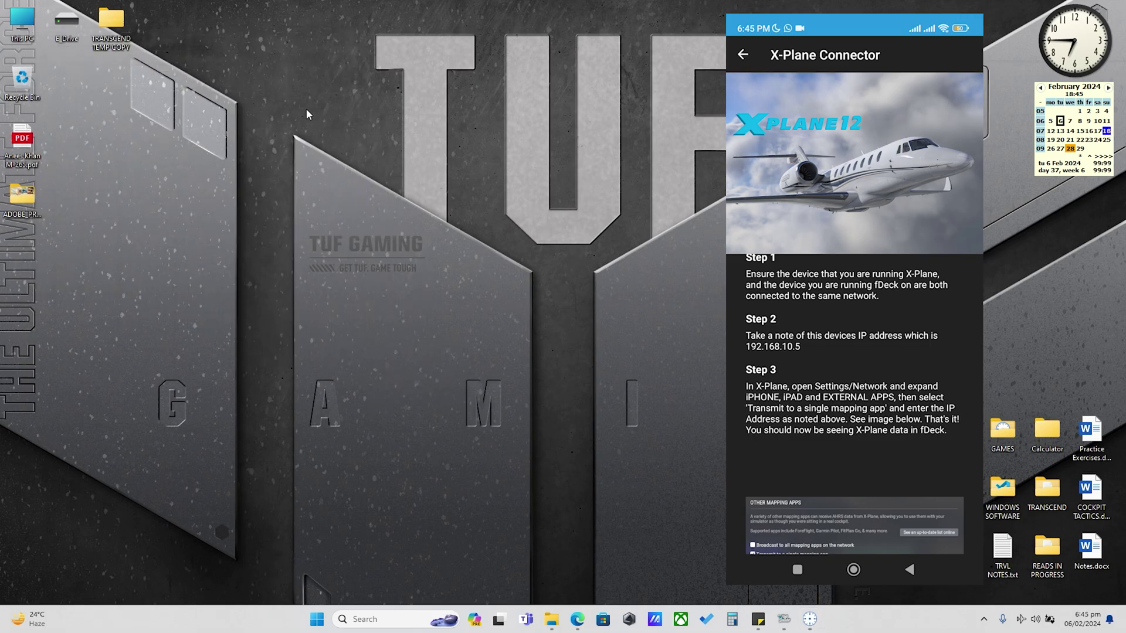
# - Switch to Microsoft Flight Simulator, search the world map for "opkc" and set OPKC Jinnah Intl as the departure airport
pyautogui.click(789, 628)
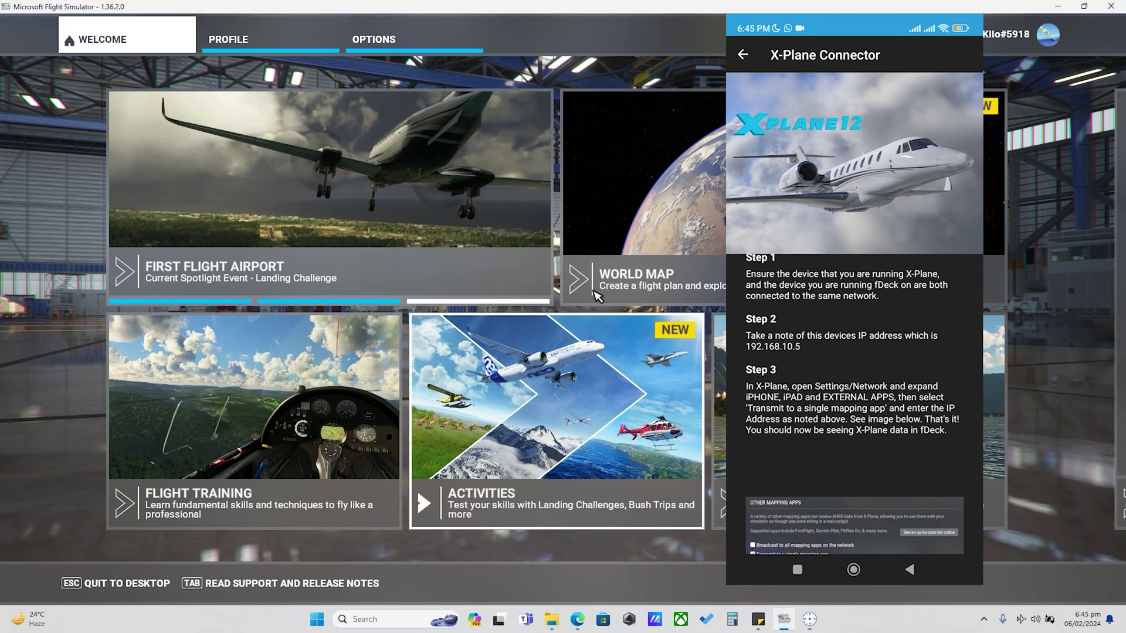
pyautogui.click(616, 197)
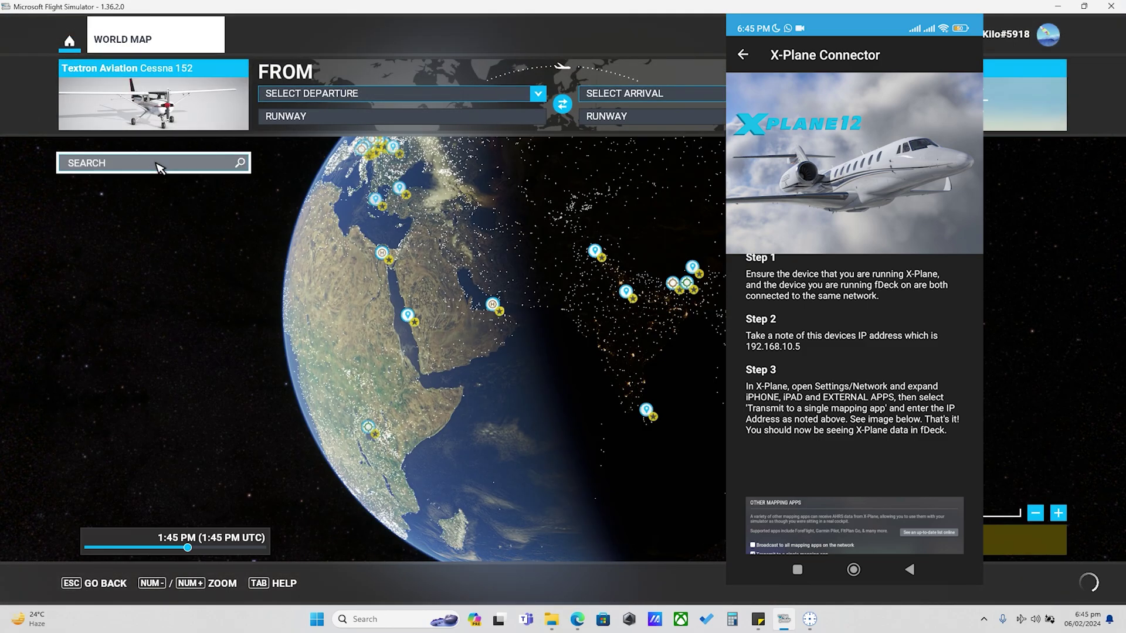
pyautogui.click(159, 167)
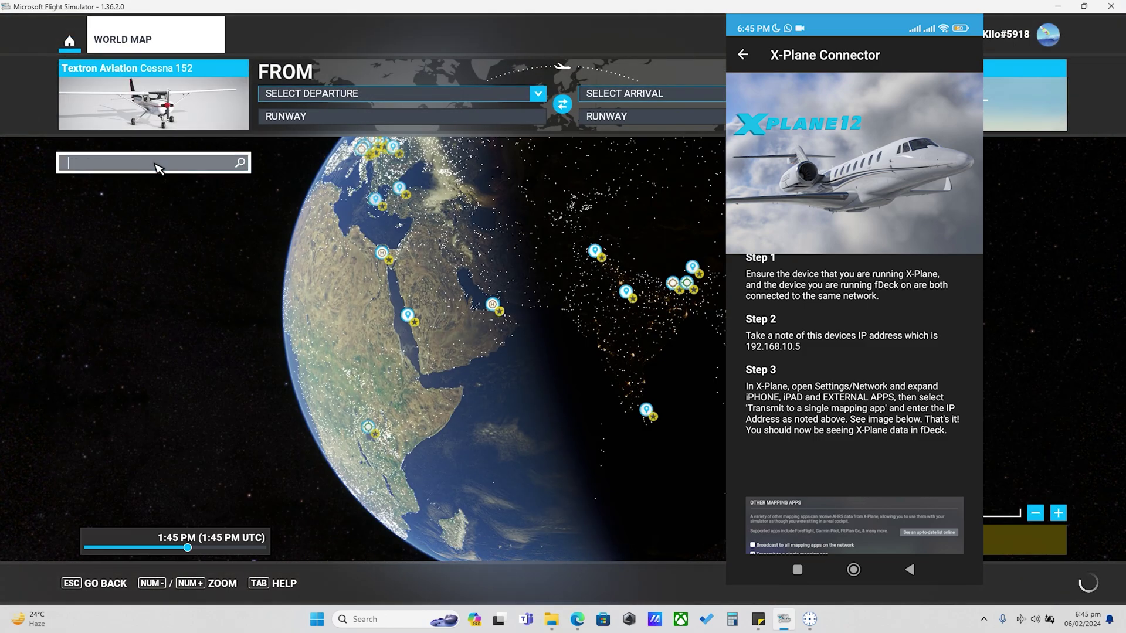
pyautogui.write('opkc')
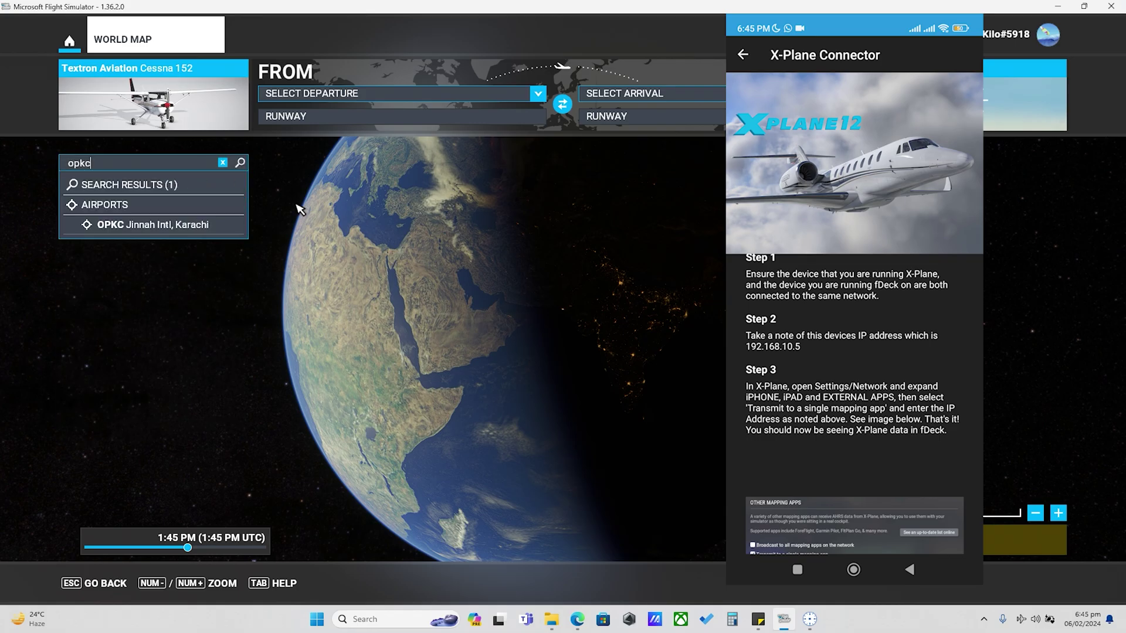
pyautogui.click(146, 220)
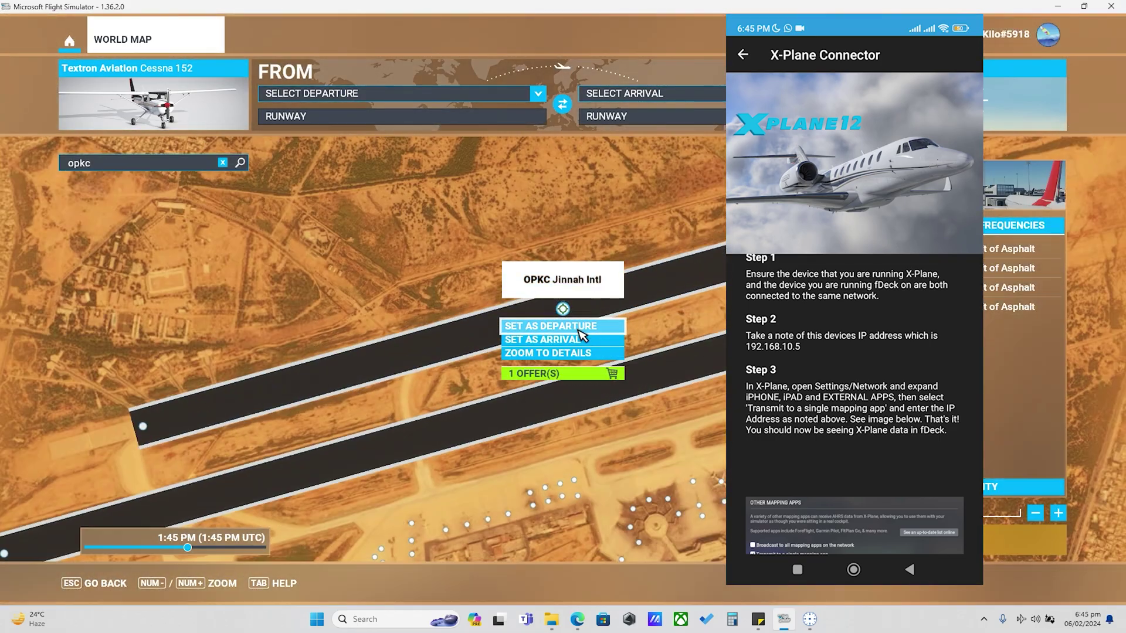
pyautogui.click(593, 328)
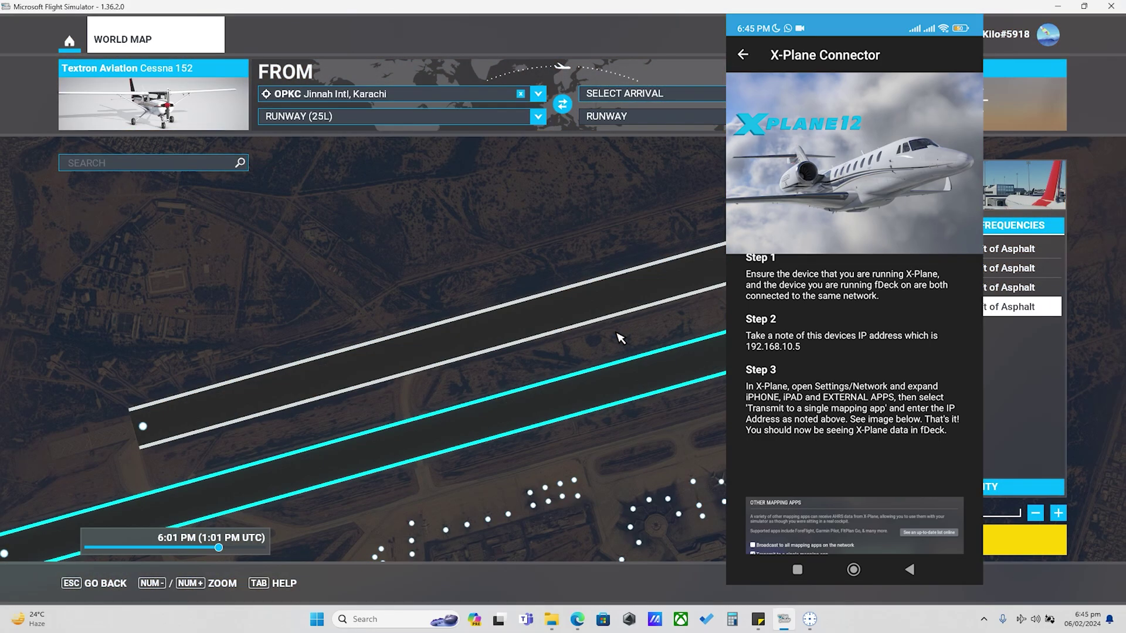
# - Set an earlier time of day for the flight, launch it and enter the cockpit on the runway
pyautogui.moveTo(223, 550); pyautogui.dragTo(181, 550)
pyautogui.click(1025, 539)
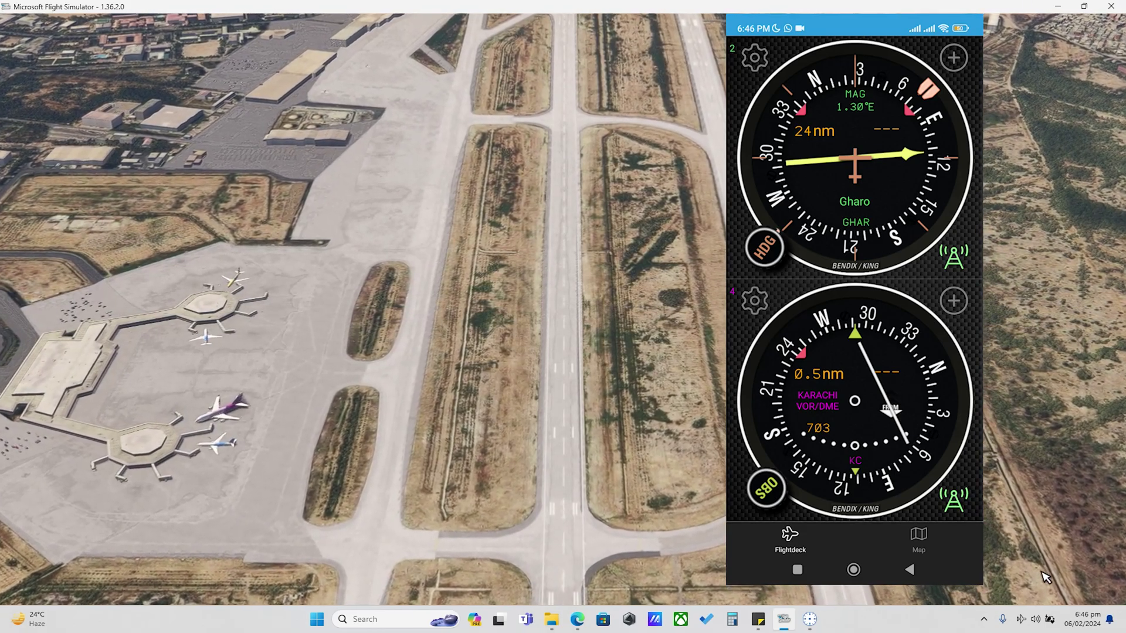
pyautogui.click(1078, 533)
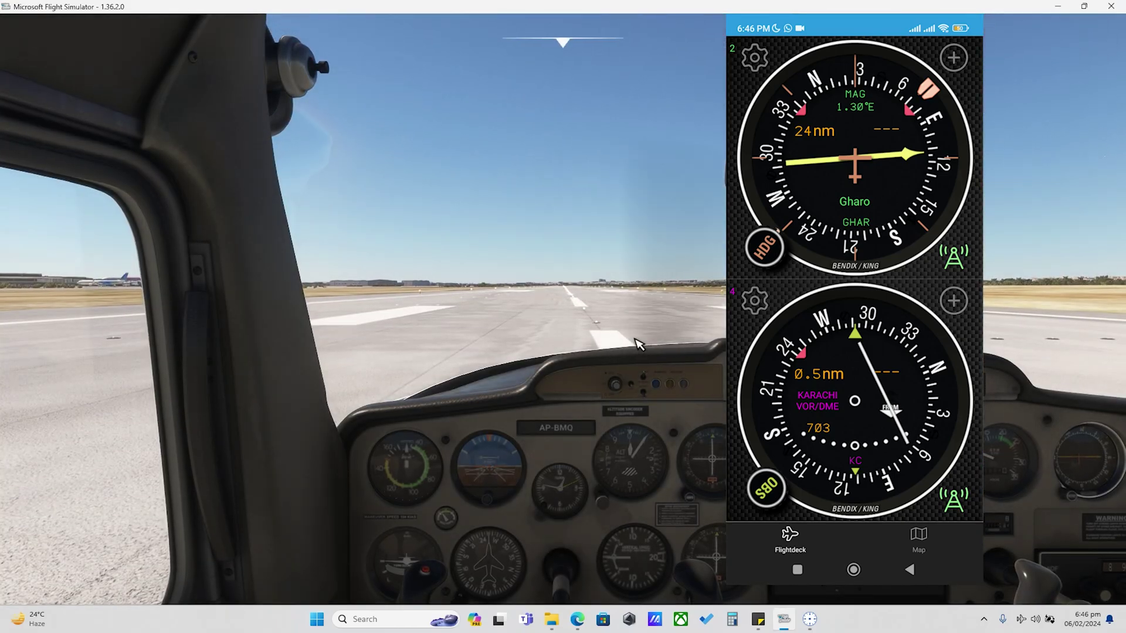